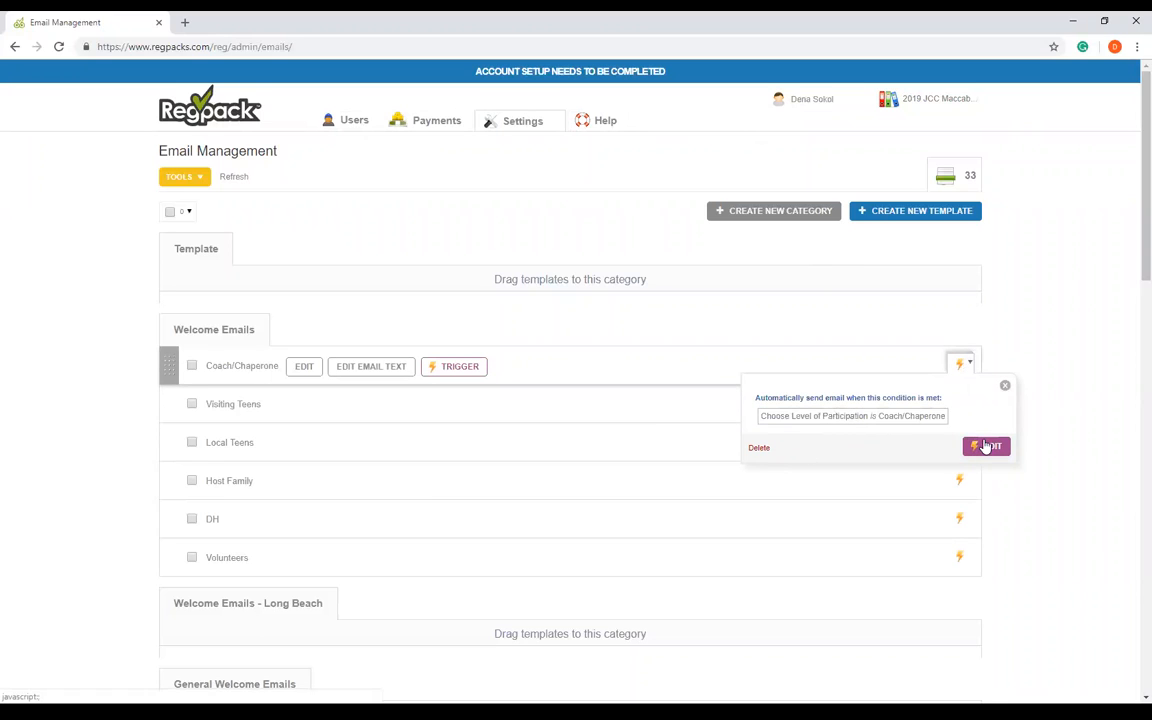
Close the Coach/Chaperone trigger details and look through the email templates in all categories on the Email Management page
left_click(969, 325)
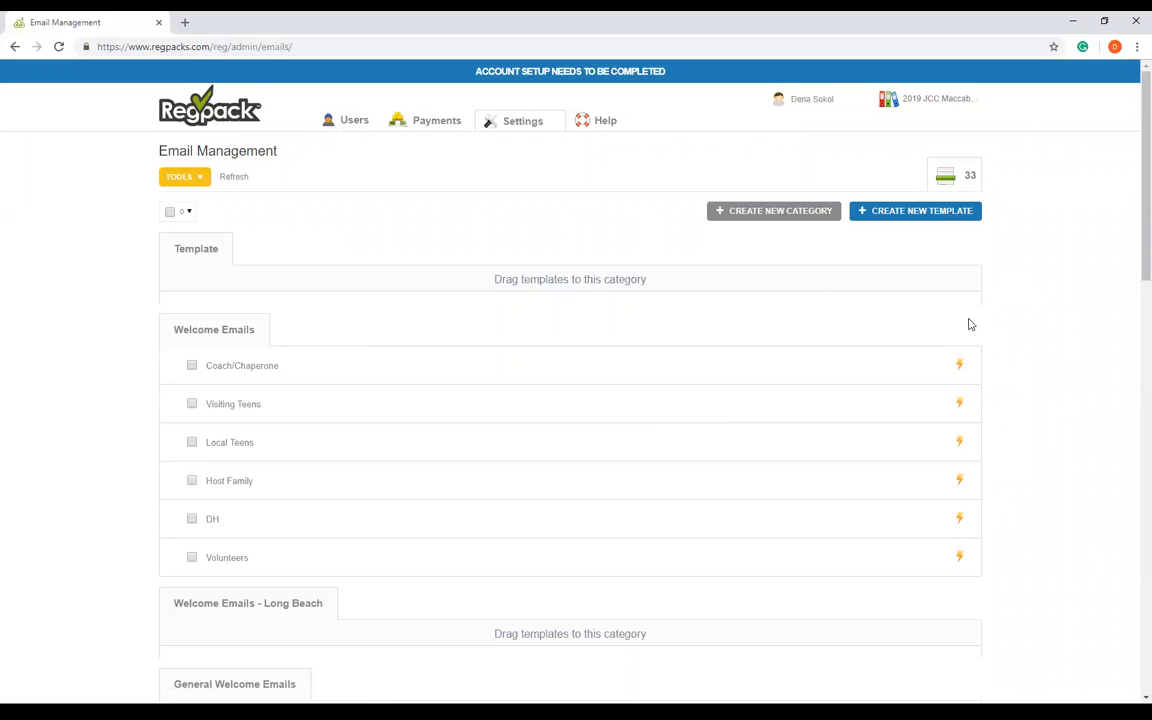
scroll(955, 340, "down", 8)
scroll(940, 352, "up", 3)
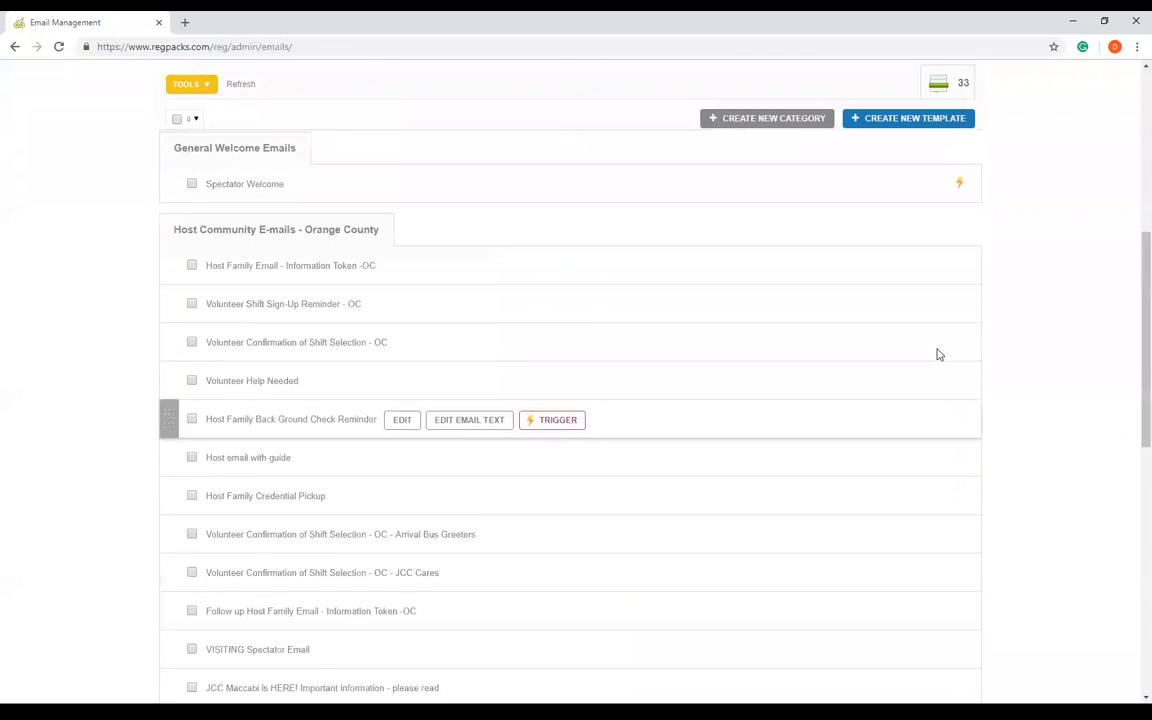
scroll(938, 354, "up", 5)
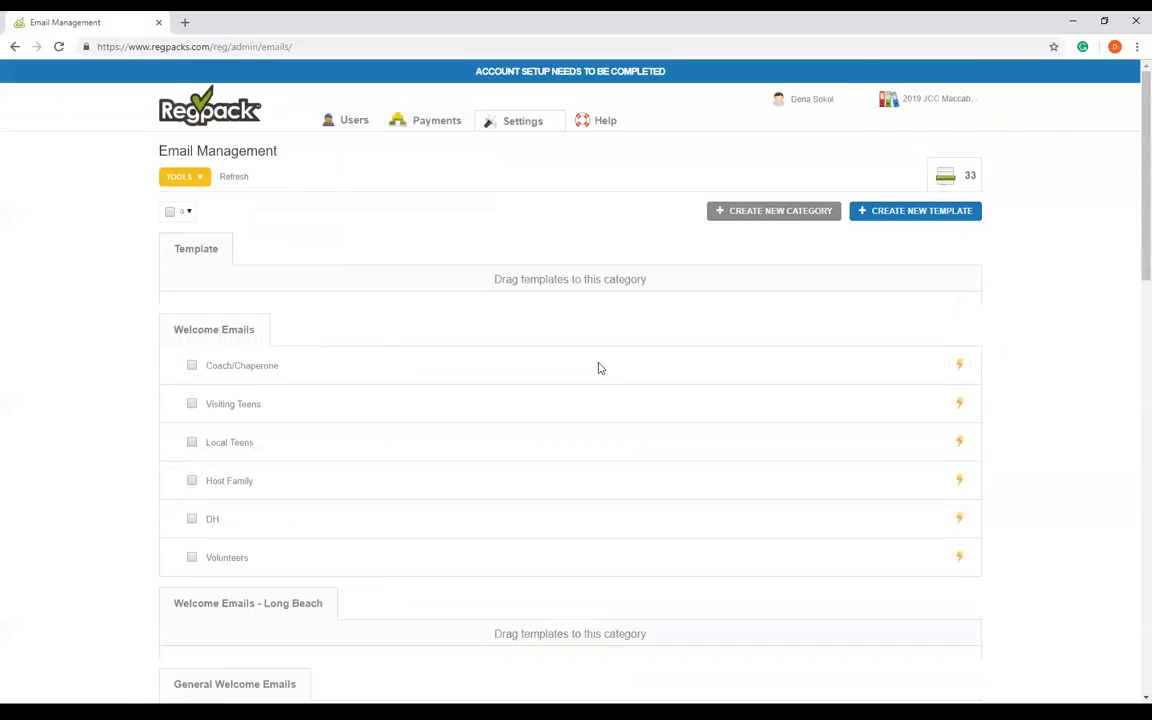
scroll(591, 553, "down", 3)
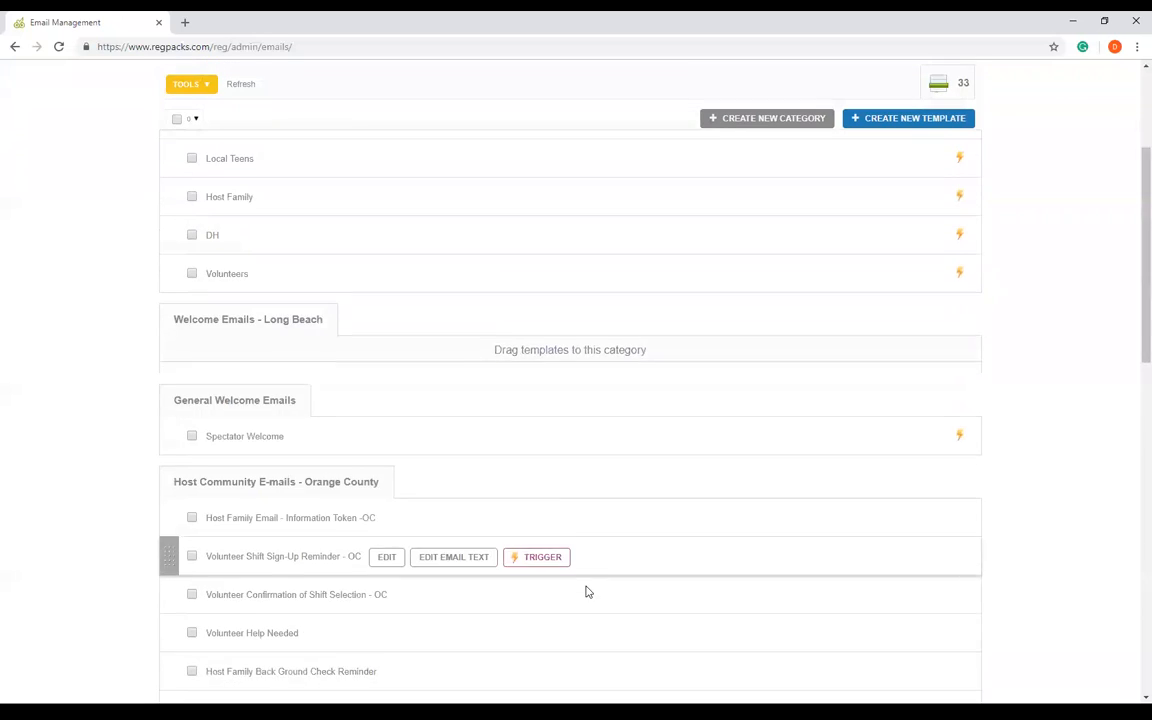
scroll(588, 592, "down", 1)
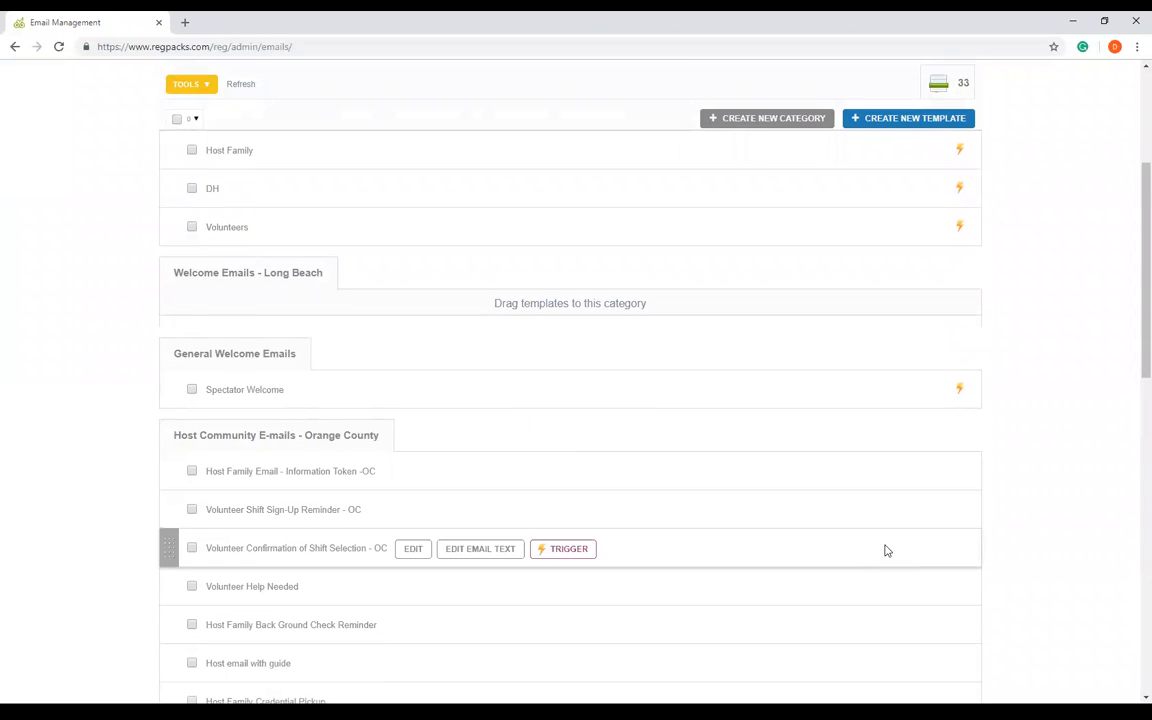
scroll(885, 550, "down", 10)
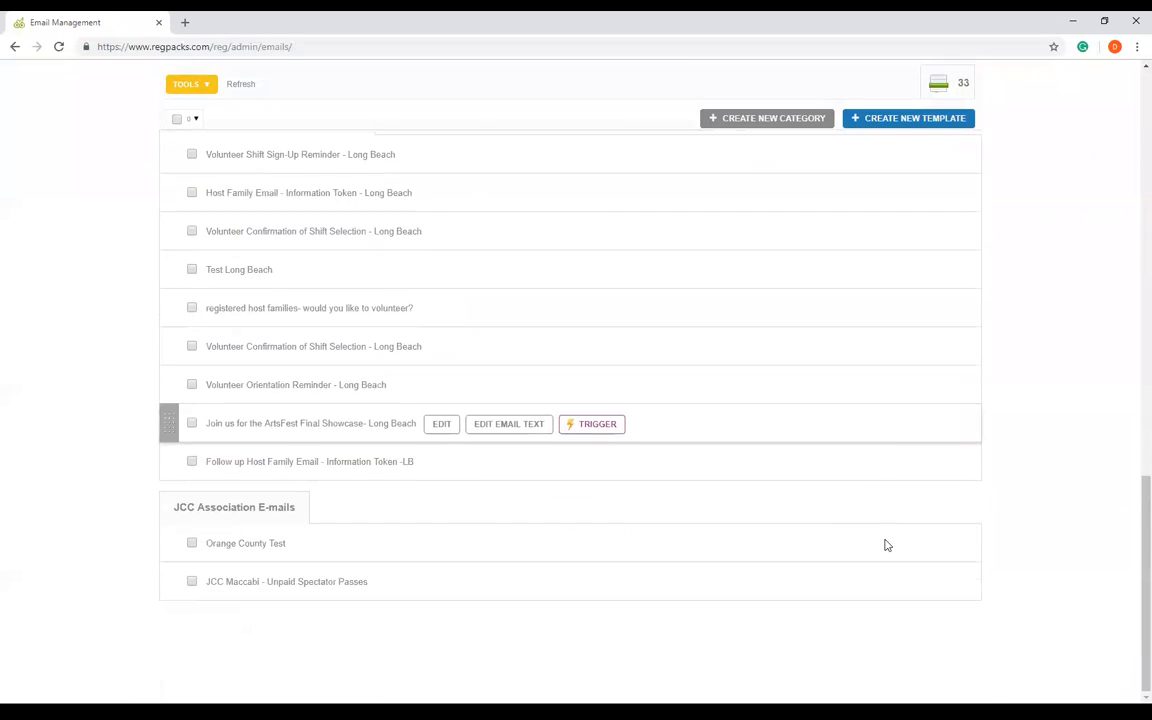
scroll(885, 545, "up", 15)
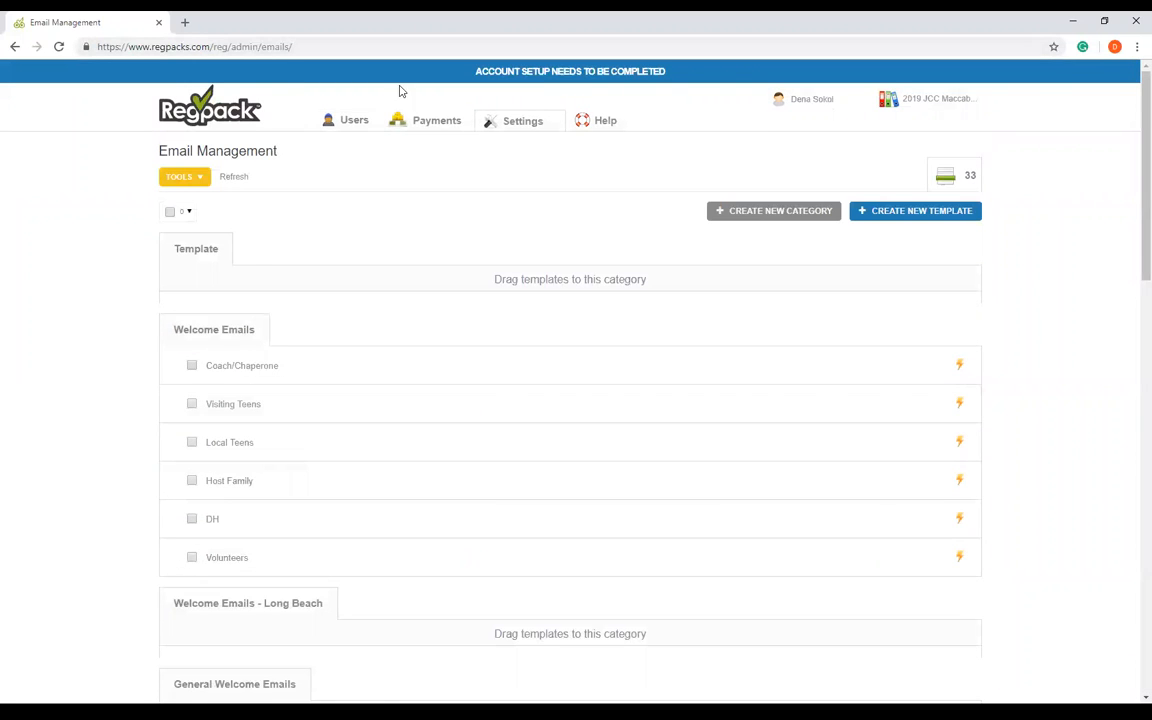
In the user list, replace the current name filter with the Primary Household Member project filter
left_click(363, 130)
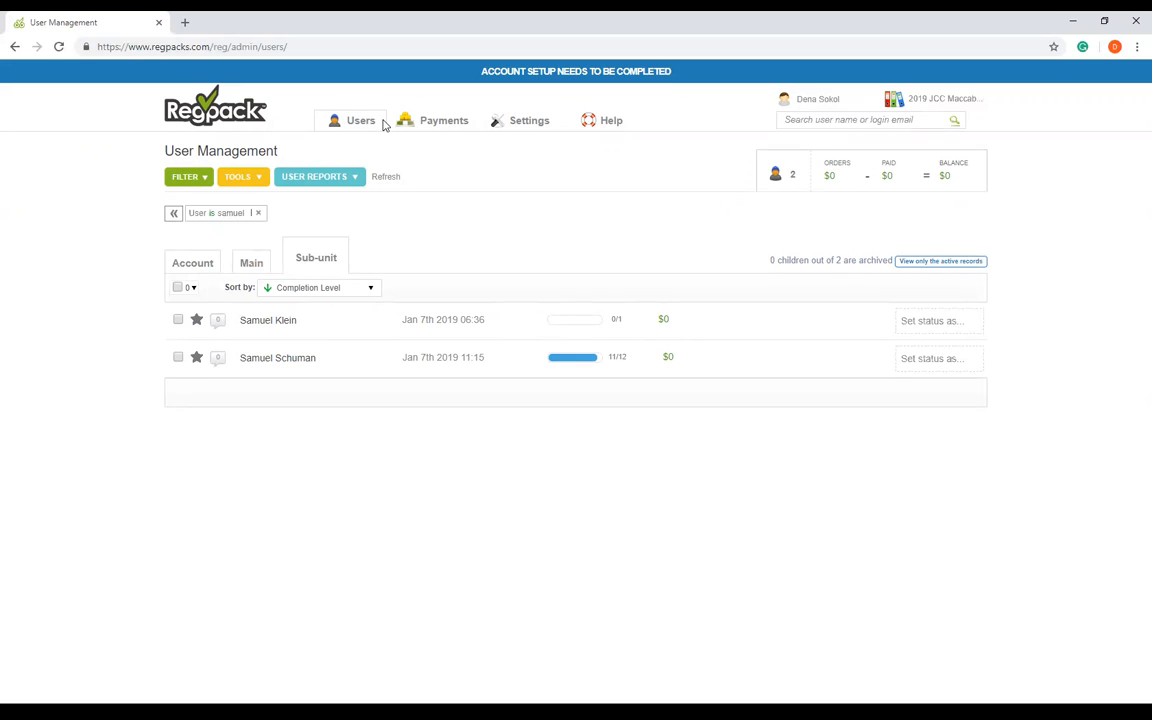
left_click(174, 215)
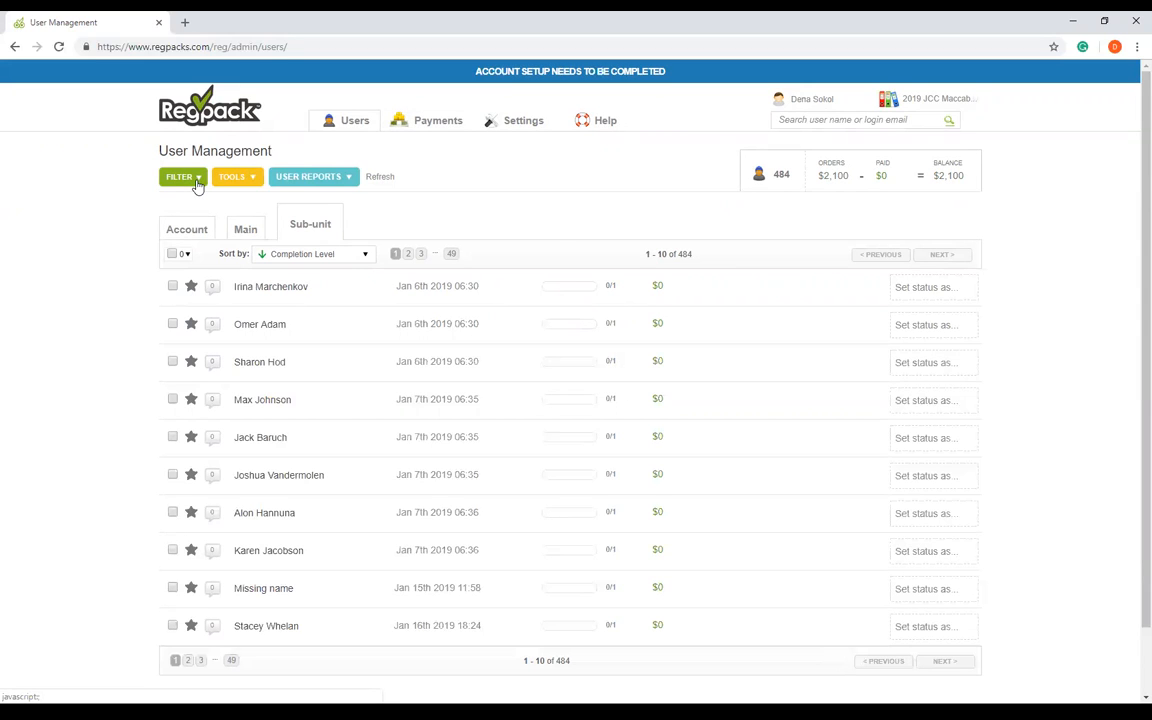
left_click(198, 187)
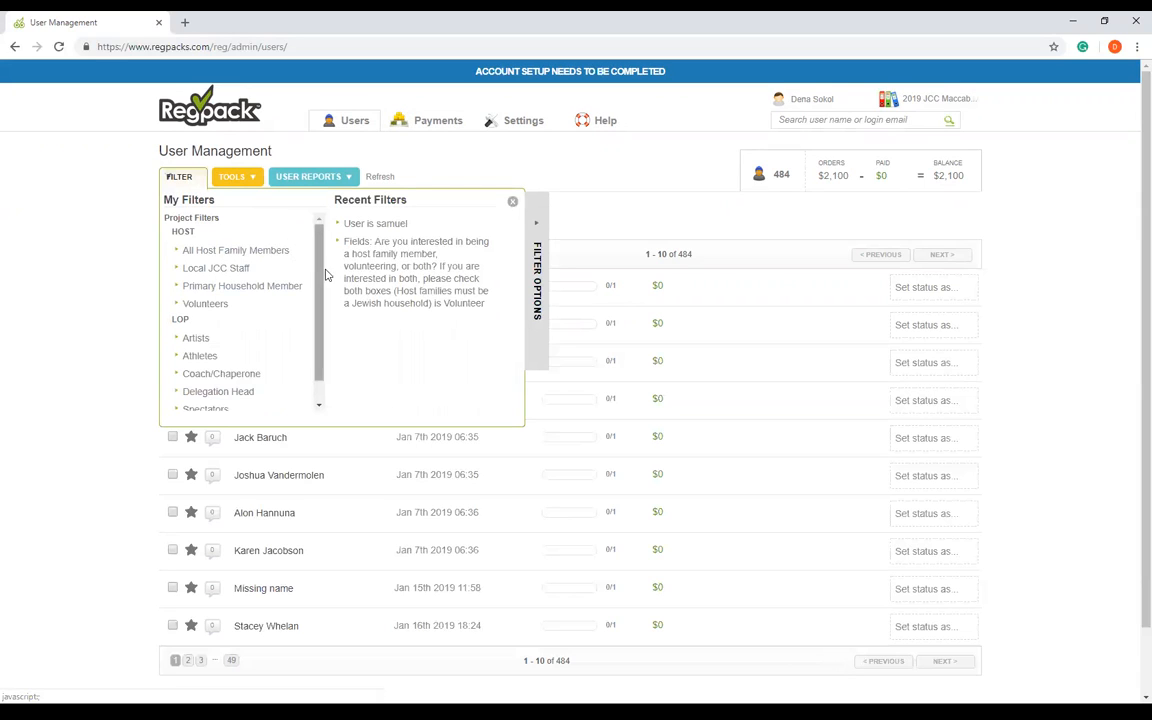
scroll(316, 226, "down", 1)
scroll(310, 240, "up", 1)
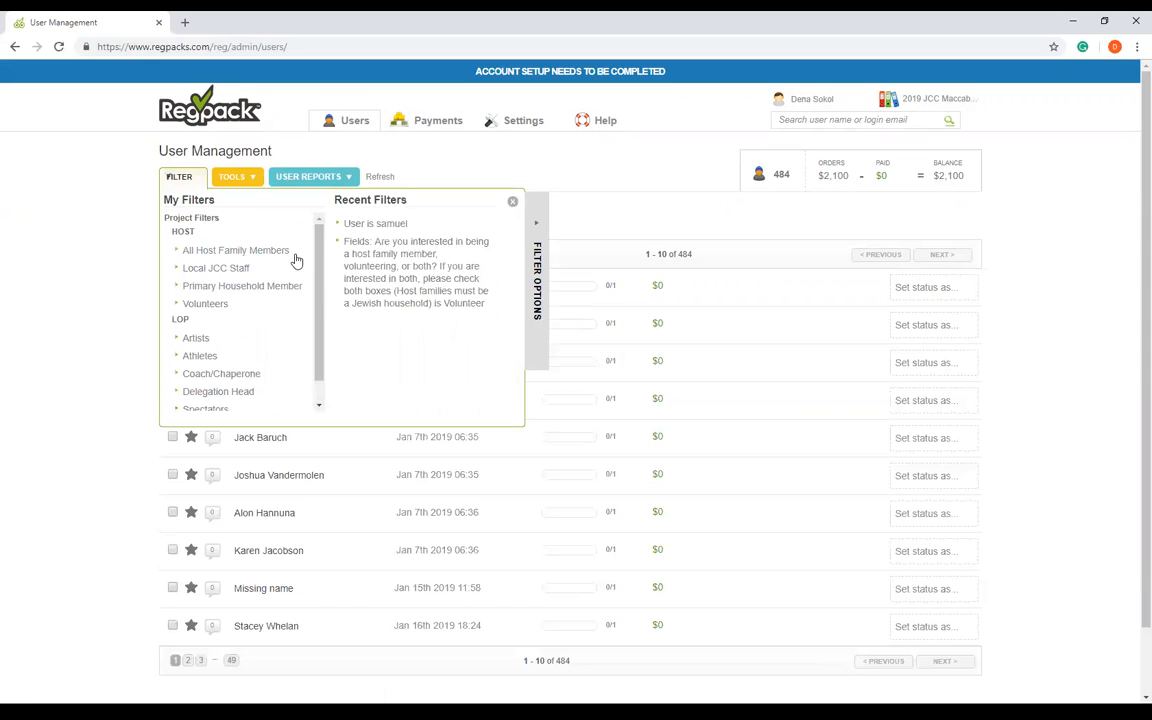
left_click(244, 287)
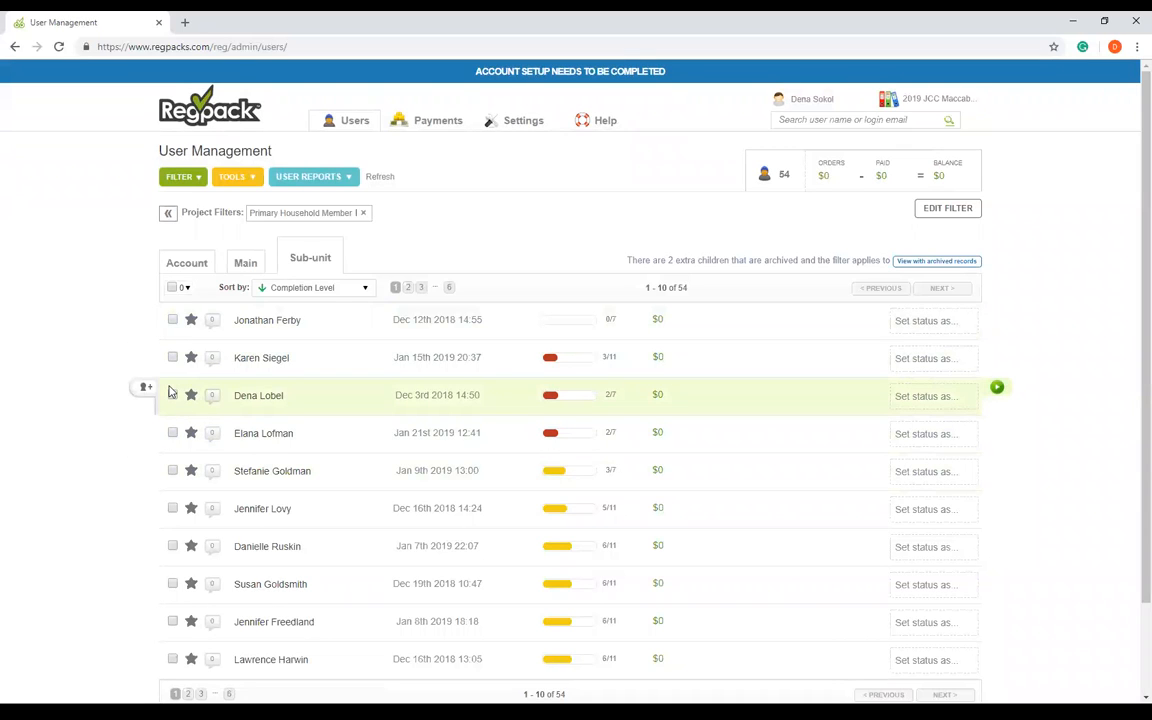
Select all users matching the filter, across all pages, and start a message to them
left_click(173, 291)
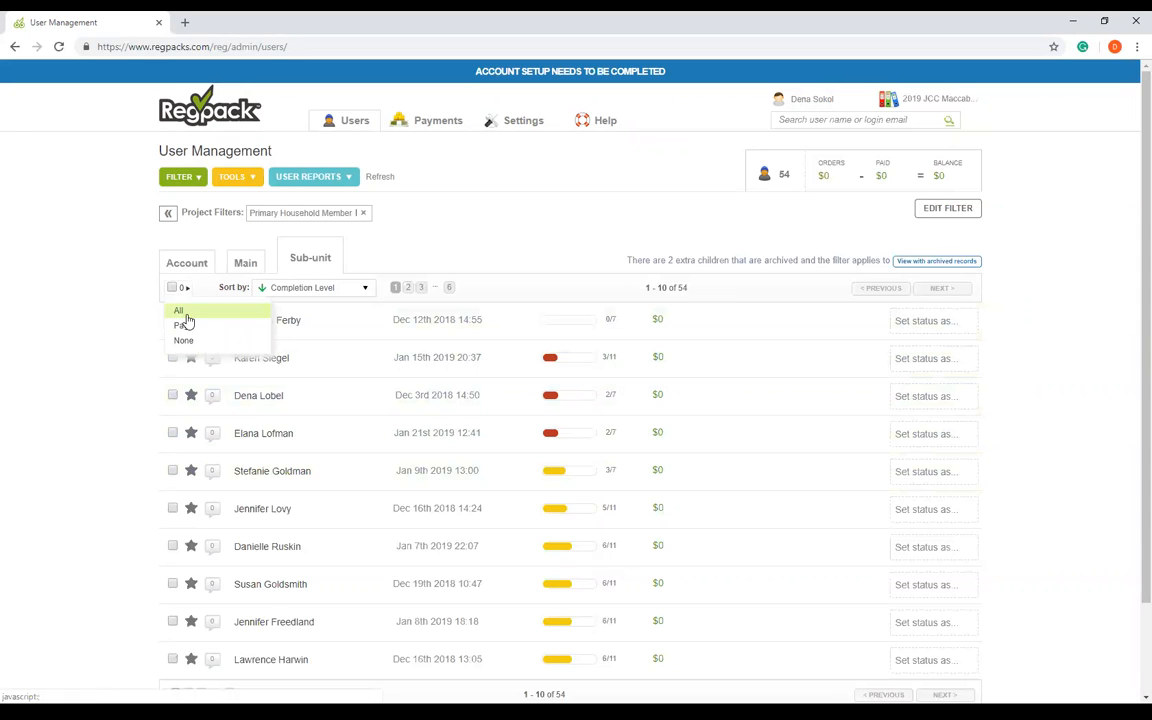
left_click(184, 313)
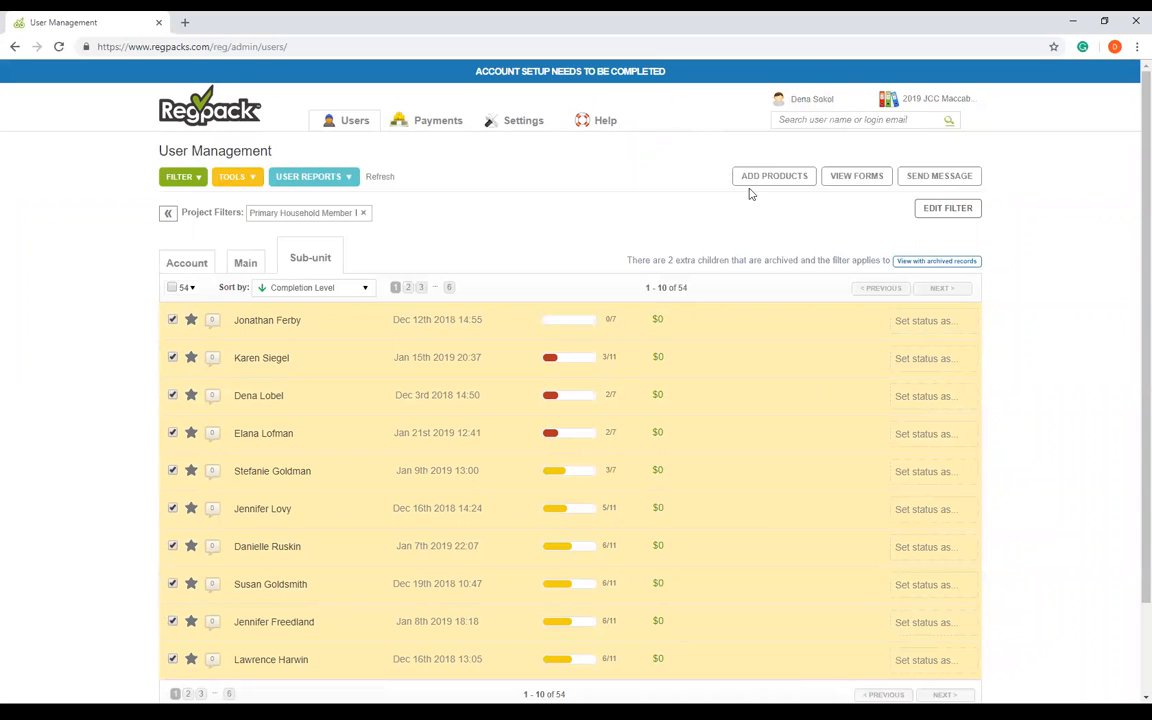
left_click(956, 176)
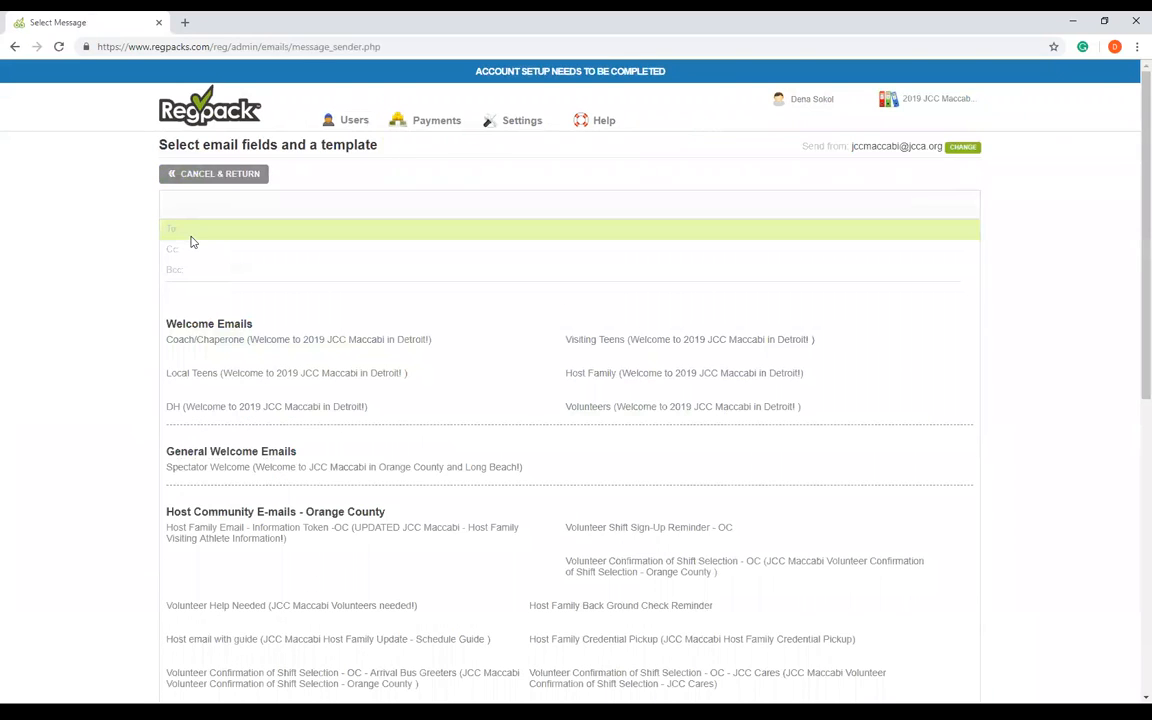
Address the message to the Welcome Login Email and Basic Information Email fields, and load the Coach/Chaperone welcome template
left_click(191, 233)
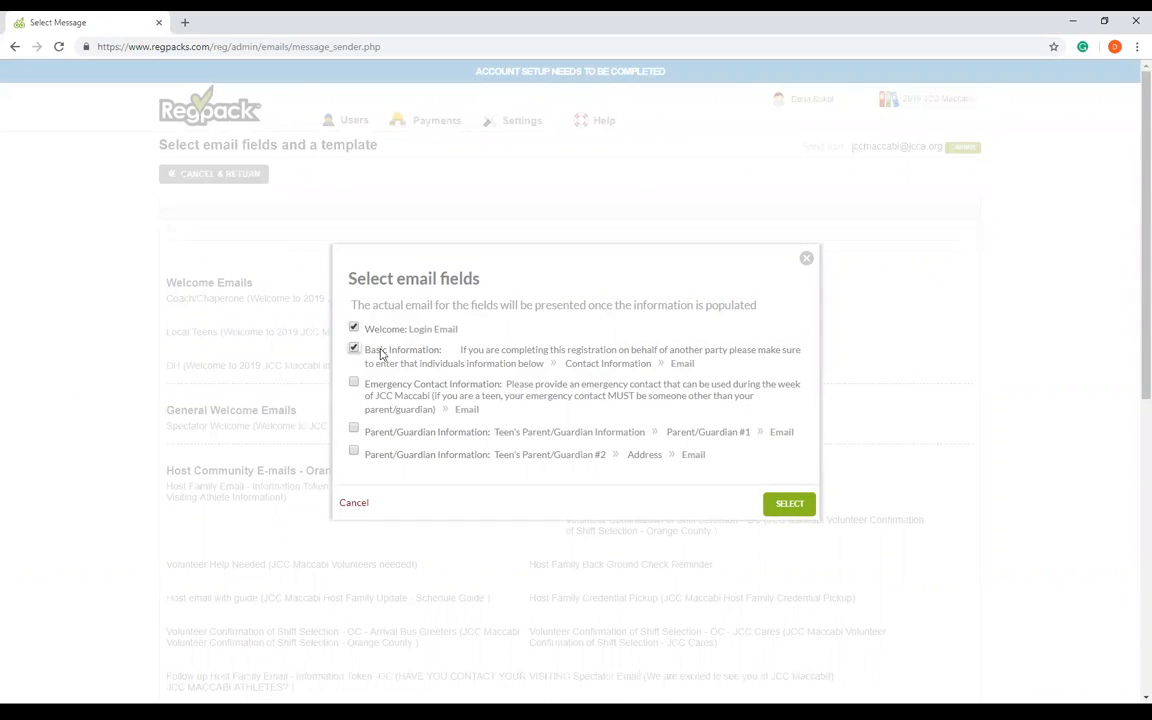
left_click(806, 505)
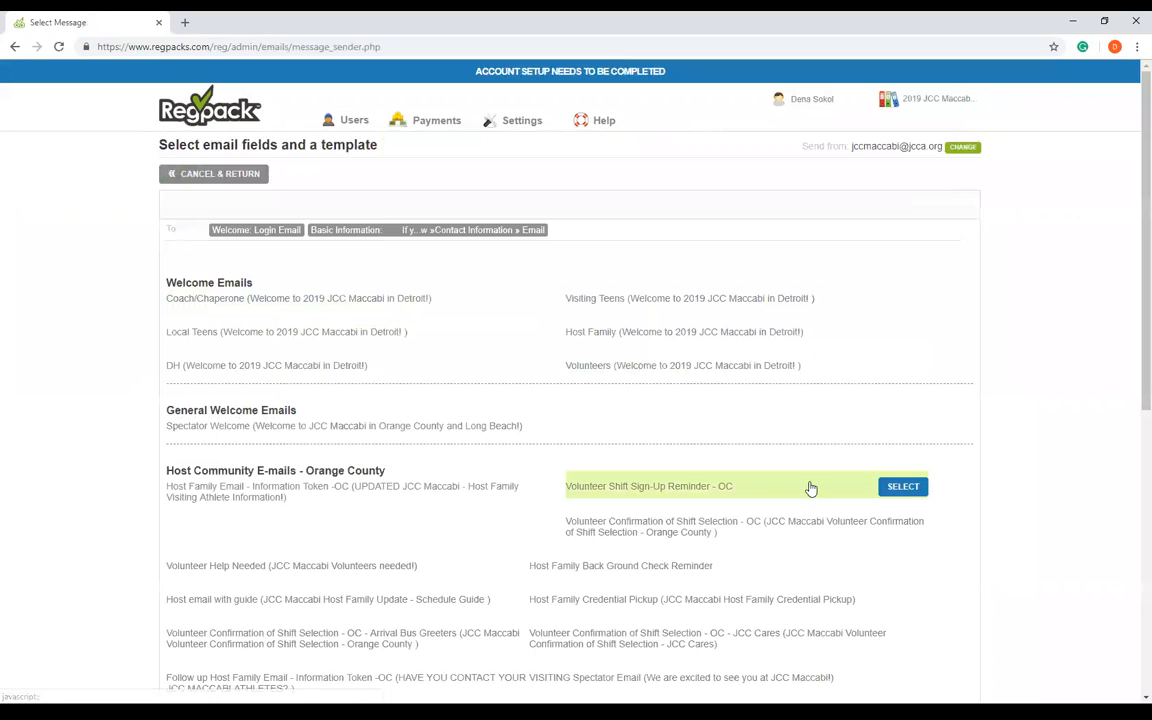
mouse_move(303, 288)
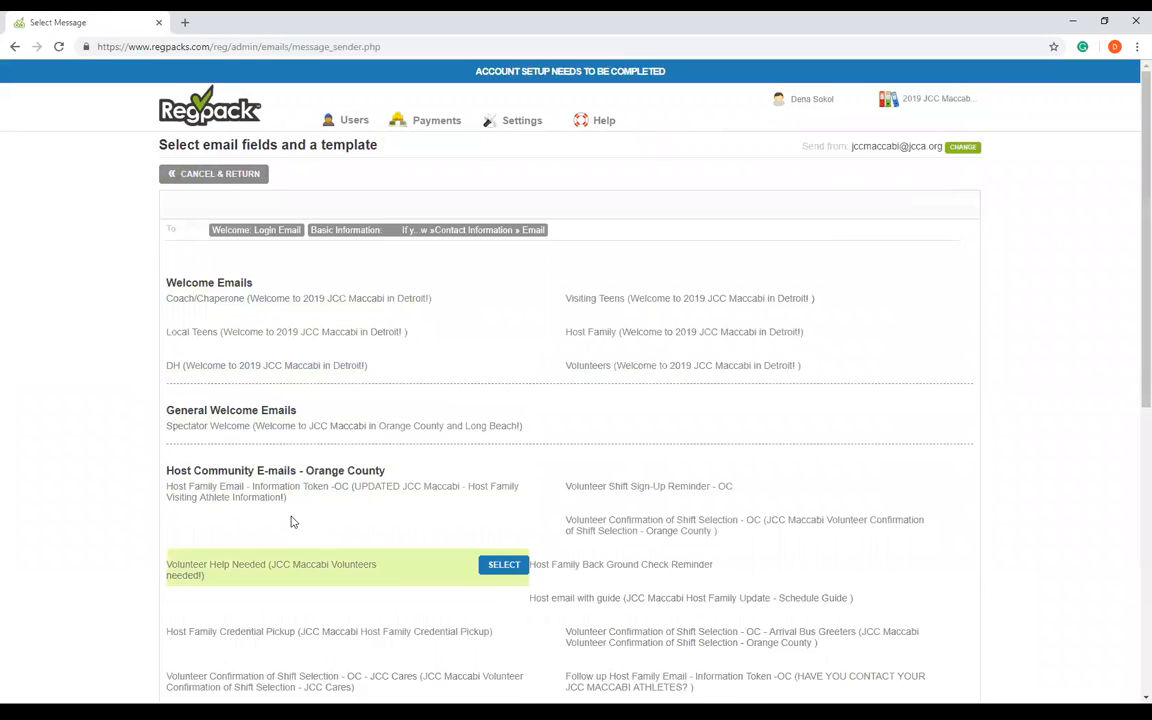
left_click(311, 296)
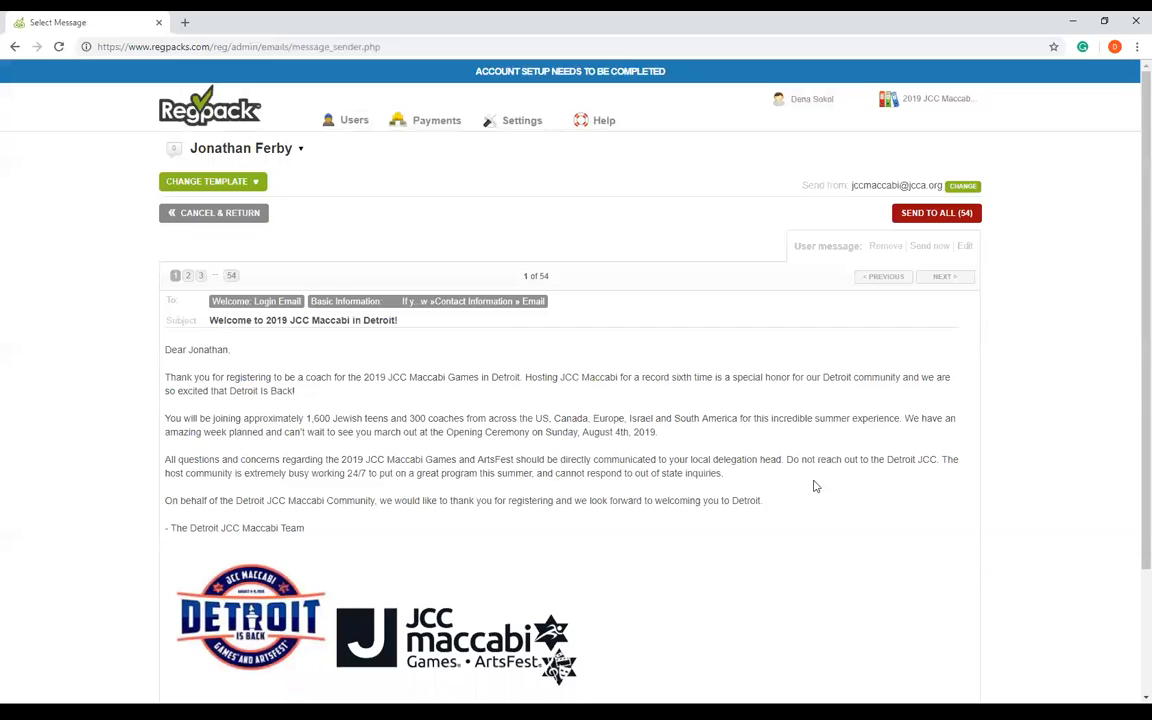
Review the message preview and the alternative templates, then cancel the message and return to the user list
scroll(715, 458, "down", 2)
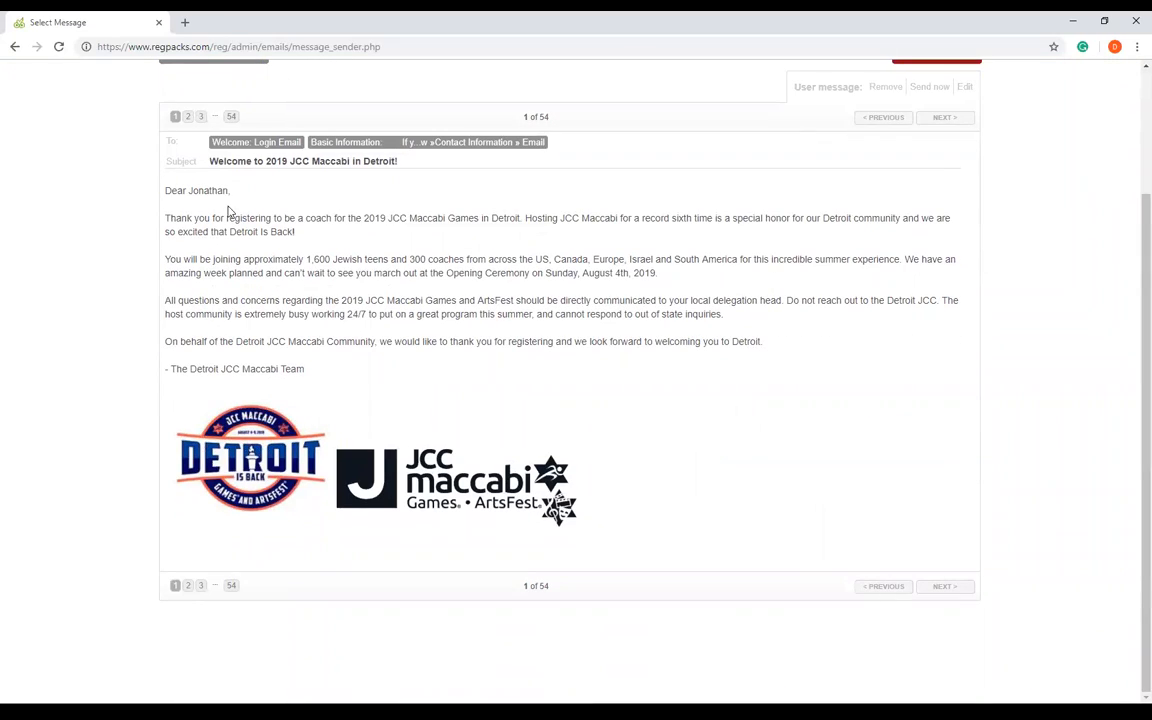
scroll(854, 442, "up", 2)
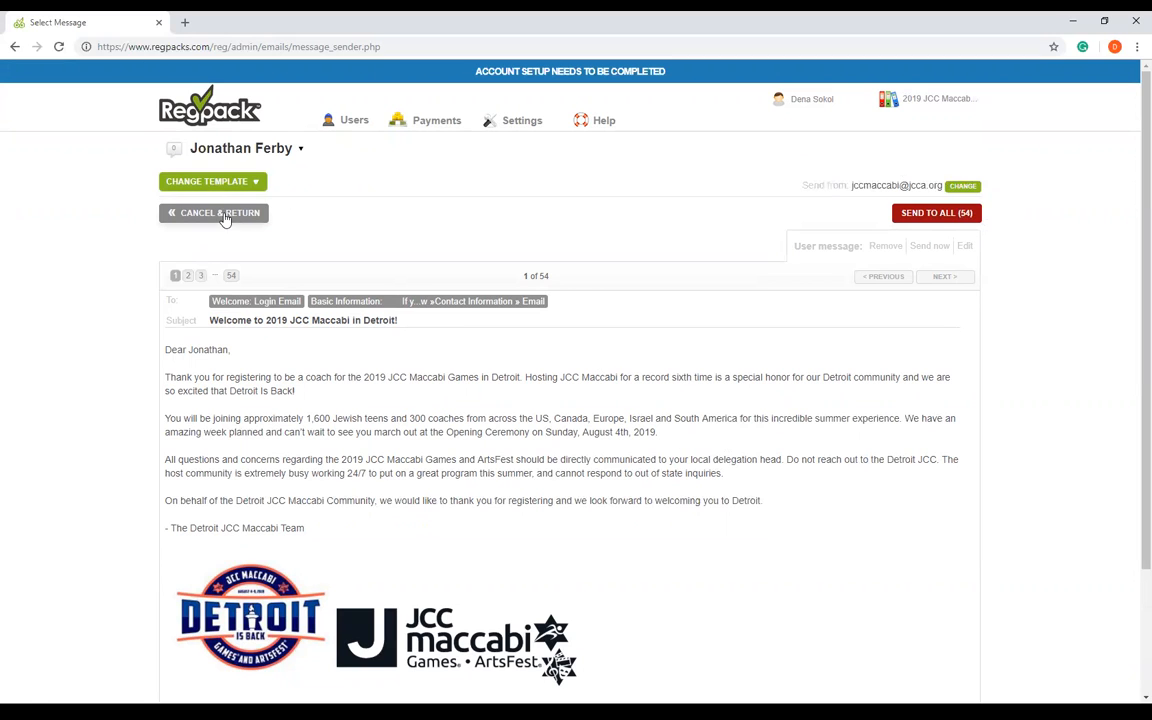
left_click(243, 180)
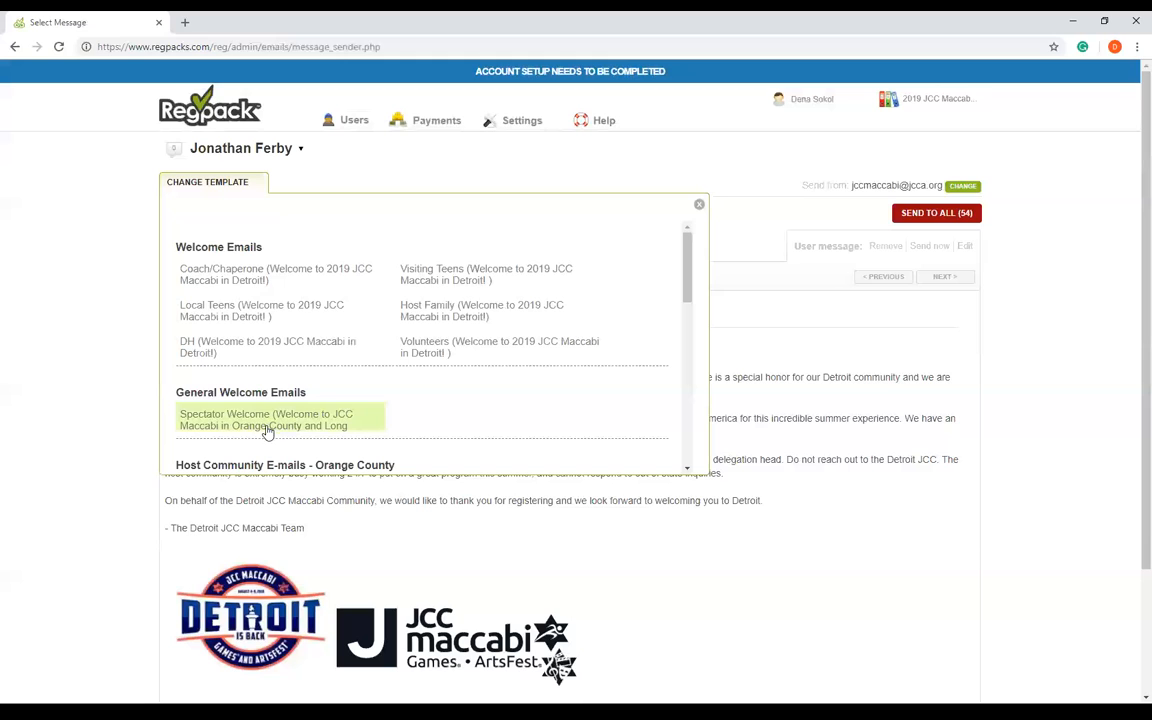
left_click(131, 225)
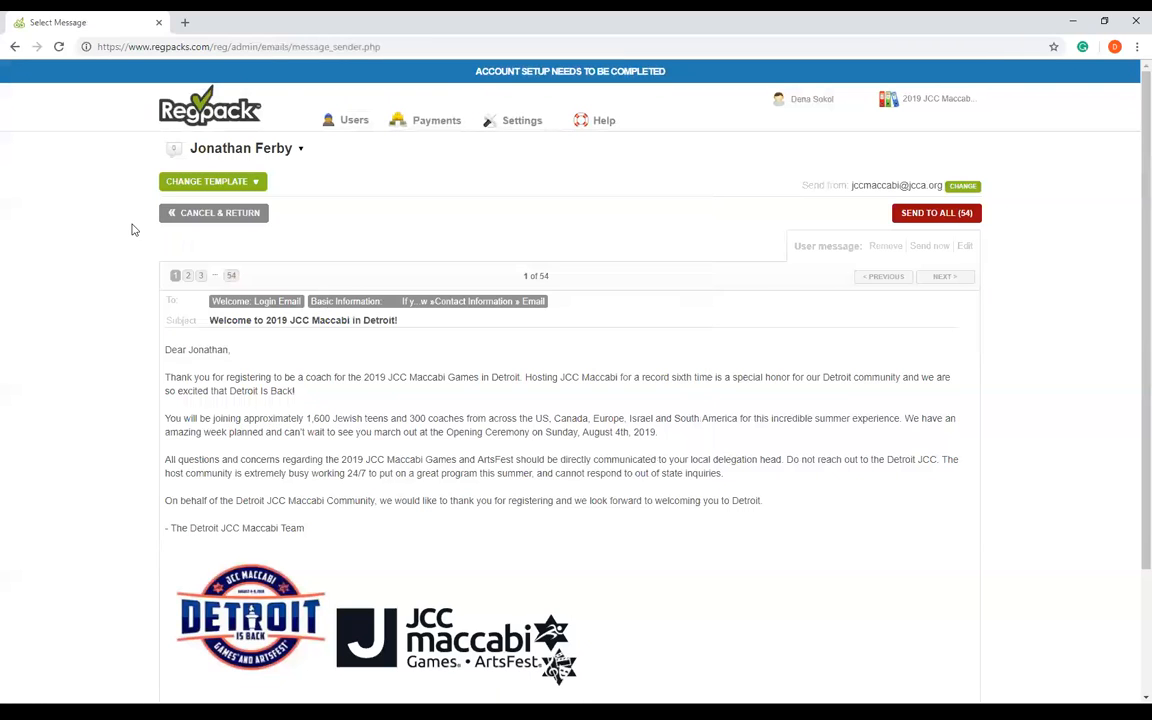
left_click(200, 212)
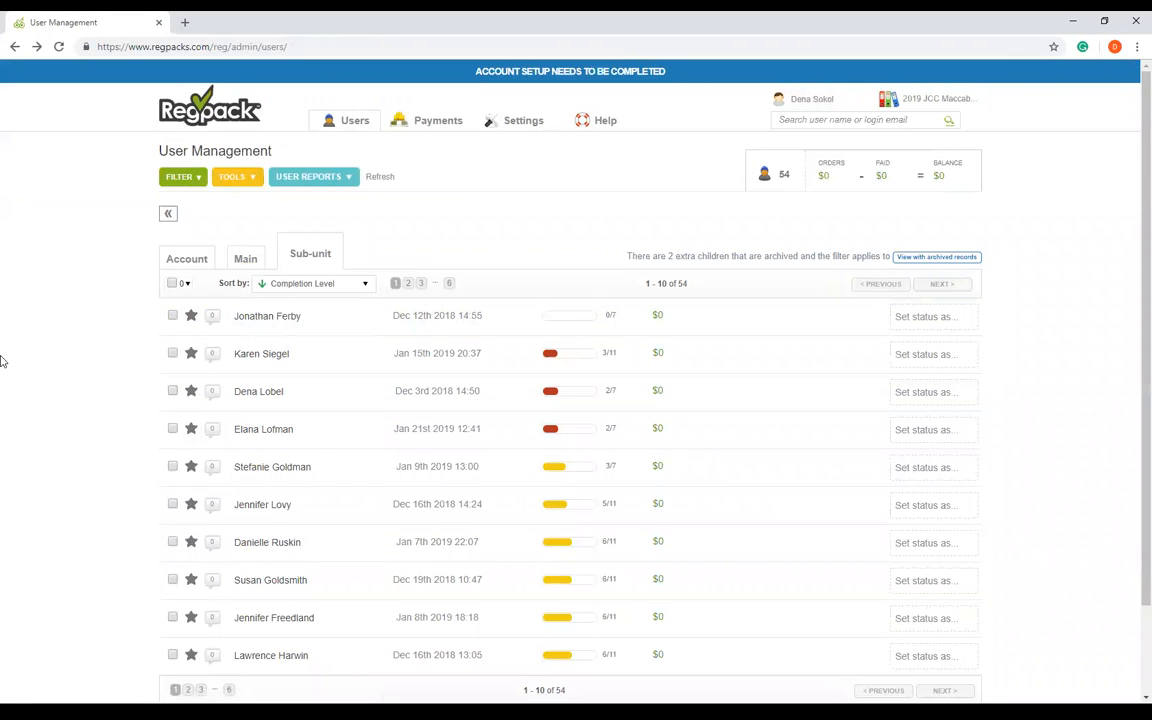
Apply the Volunteers project filter and start a message to only the volunteer registered on Dec 16th 2018 at 14:43
left_click(176, 176)
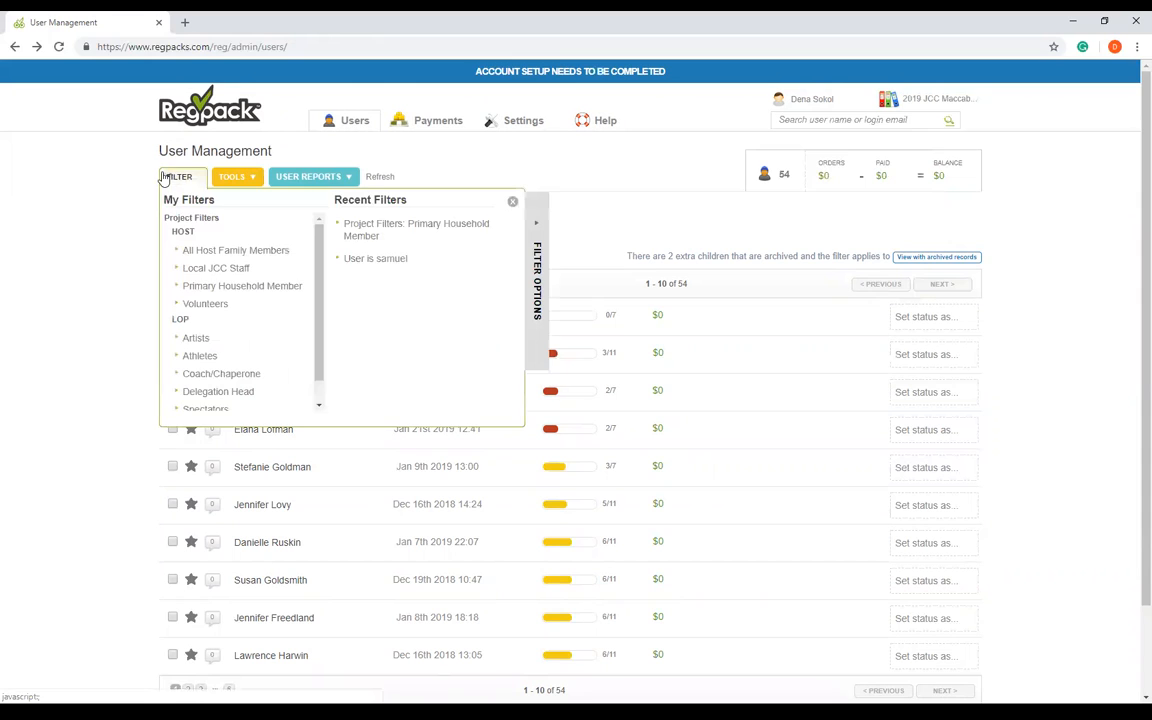
left_click(202, 306)
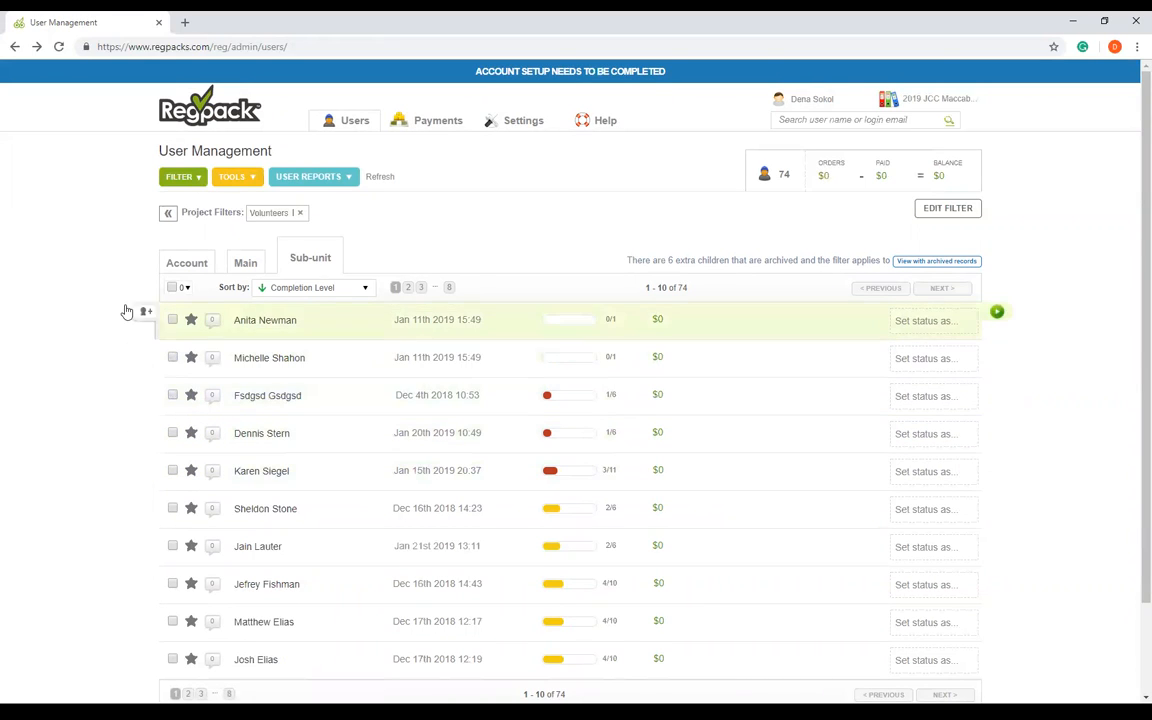
left_click(173, 585)
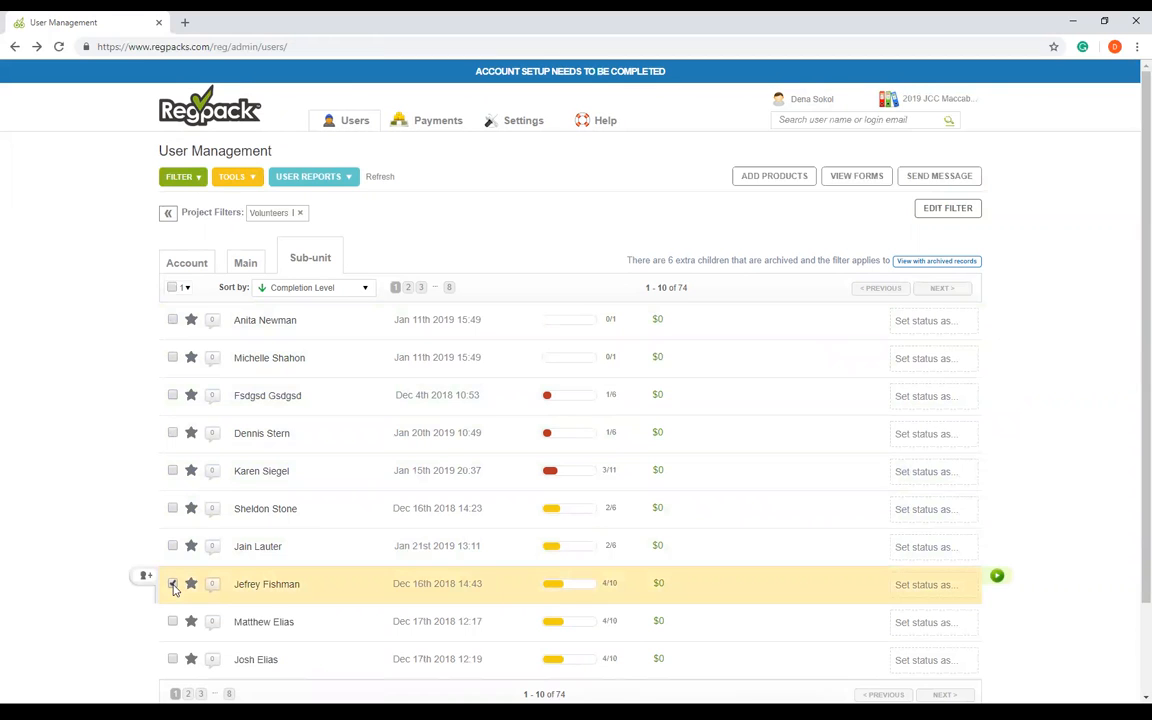
left_click(940, 176)
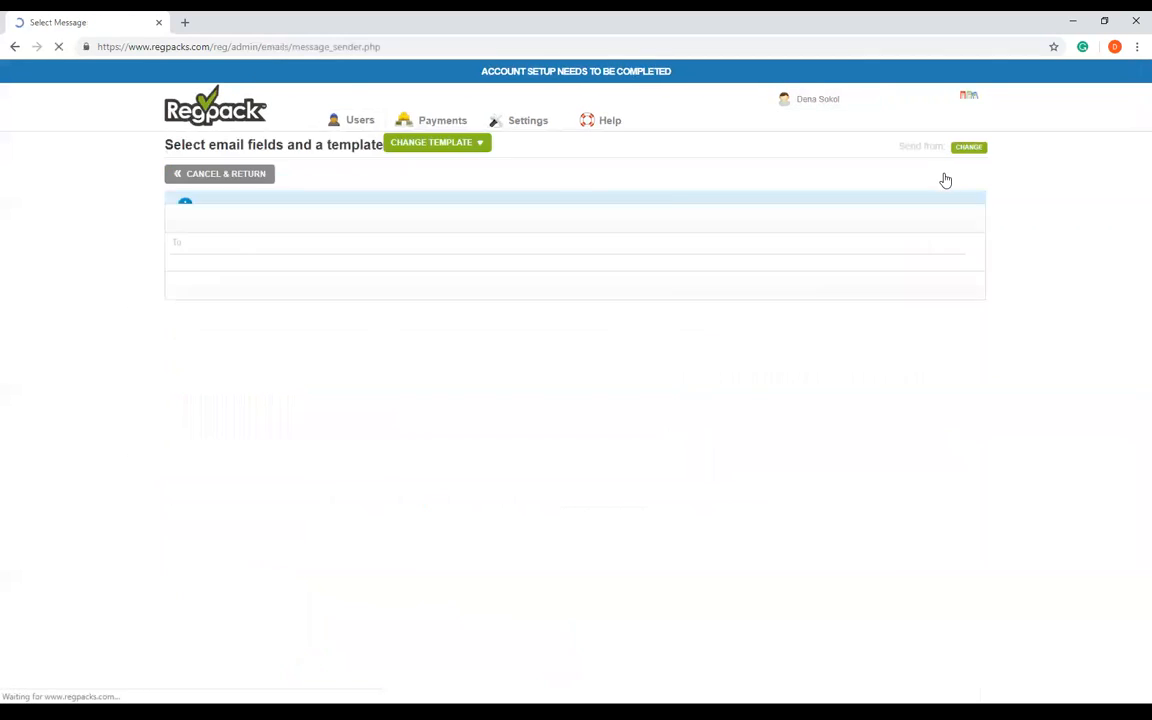
Load the JCC Maccabi Shift Reminder template, check its recipients and preview, and return to the user list without sending
scroll(491, 396, "down", 5)
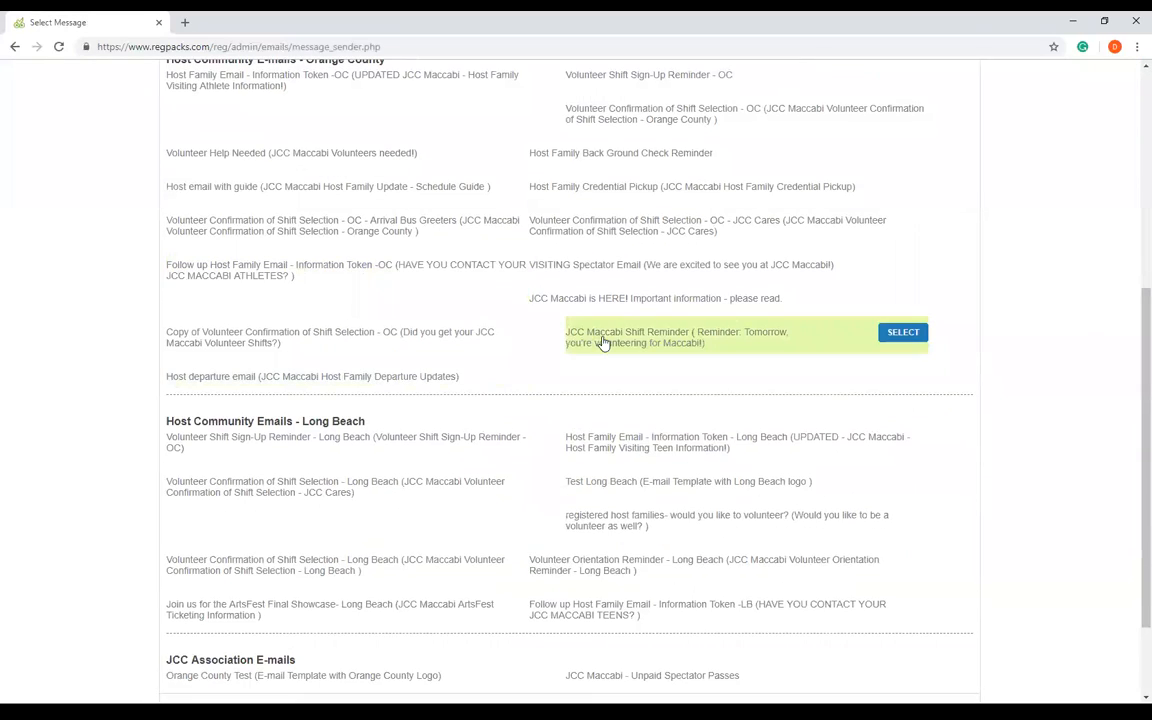
left_click(602, 342)
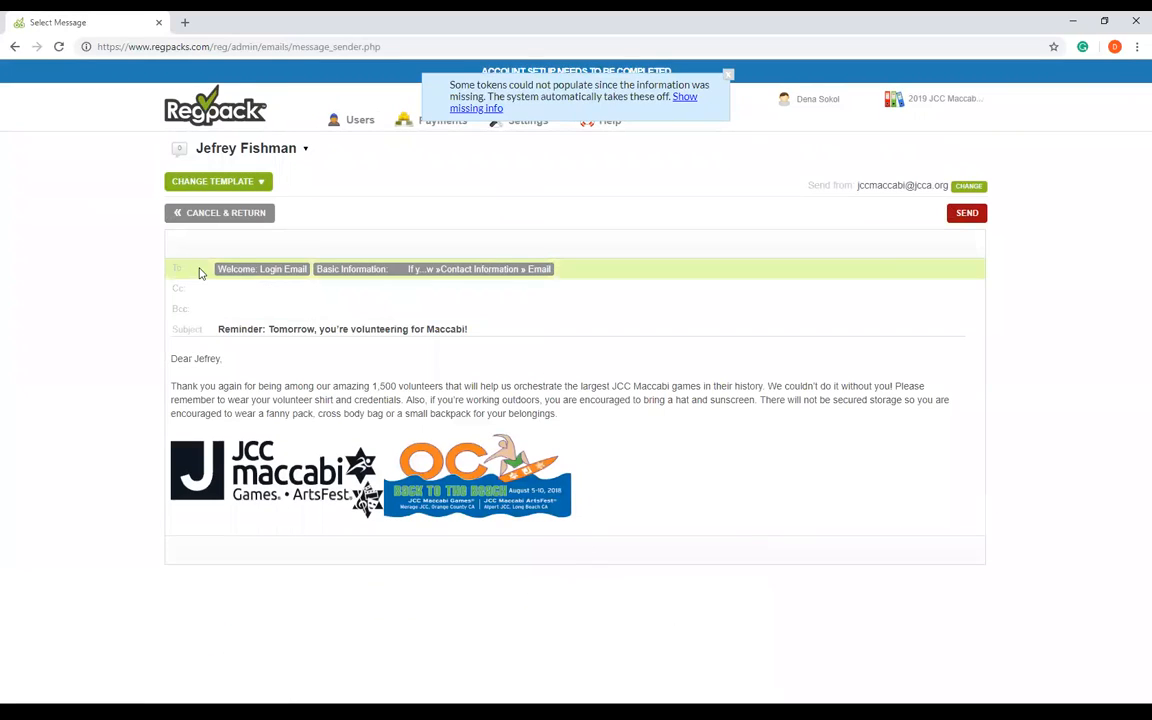
mouse_move(284, 272)
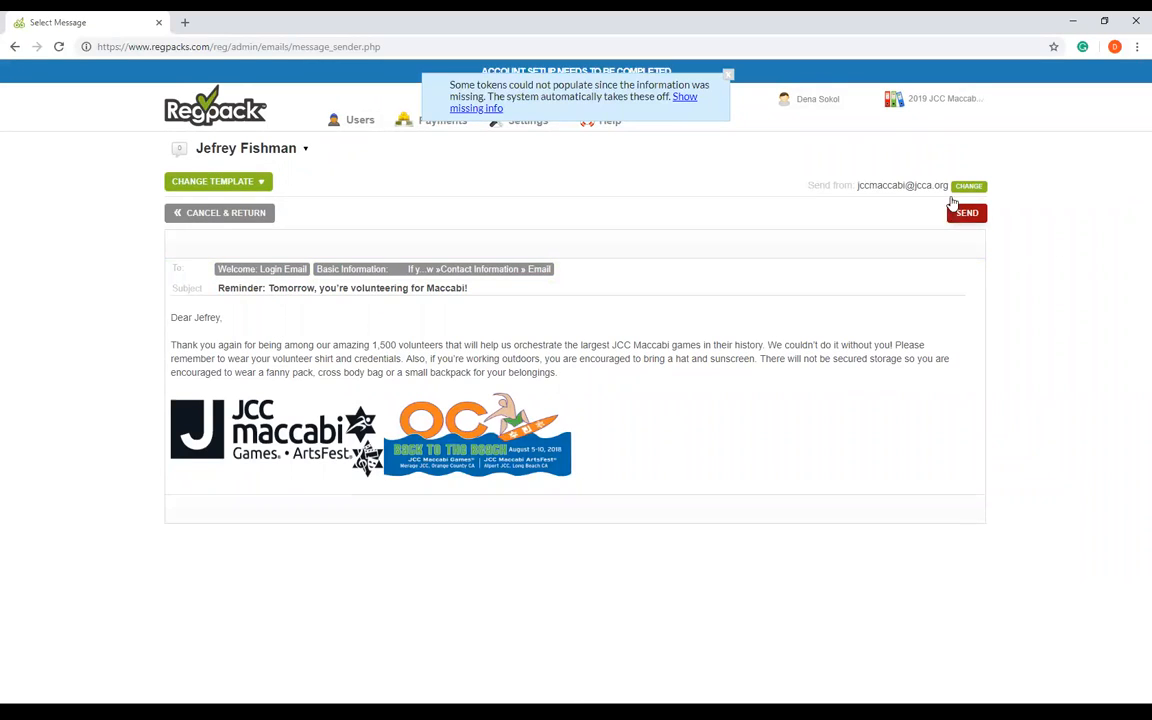
left_click(356, 124)
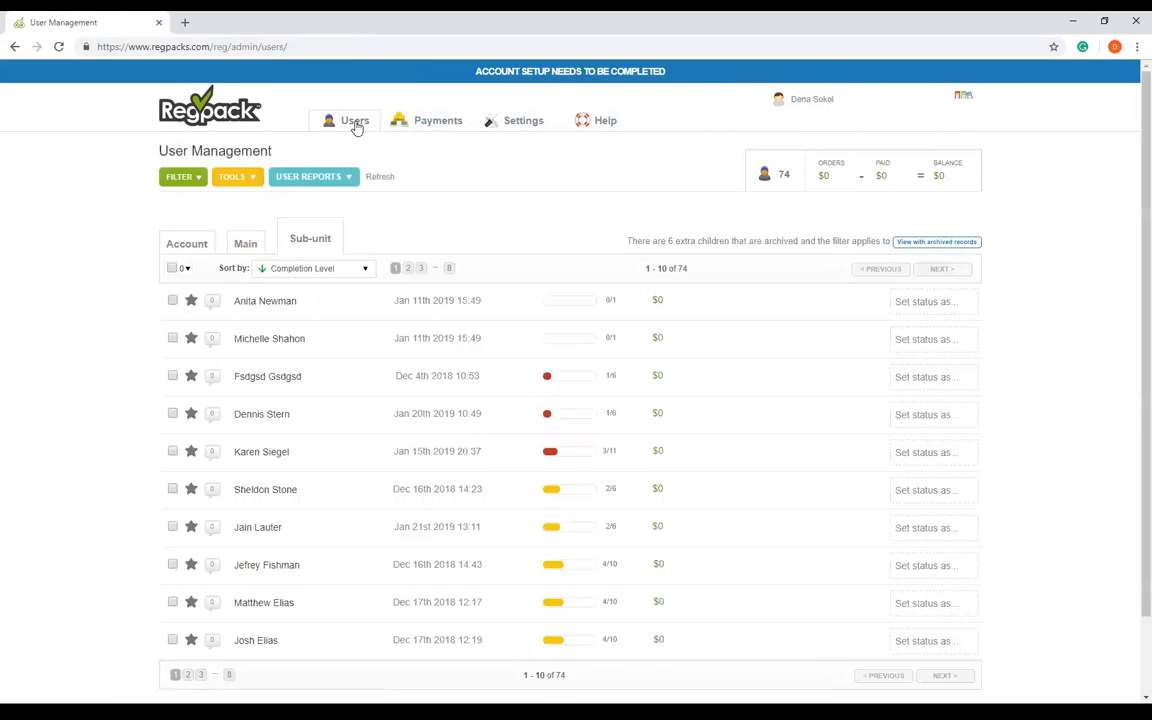